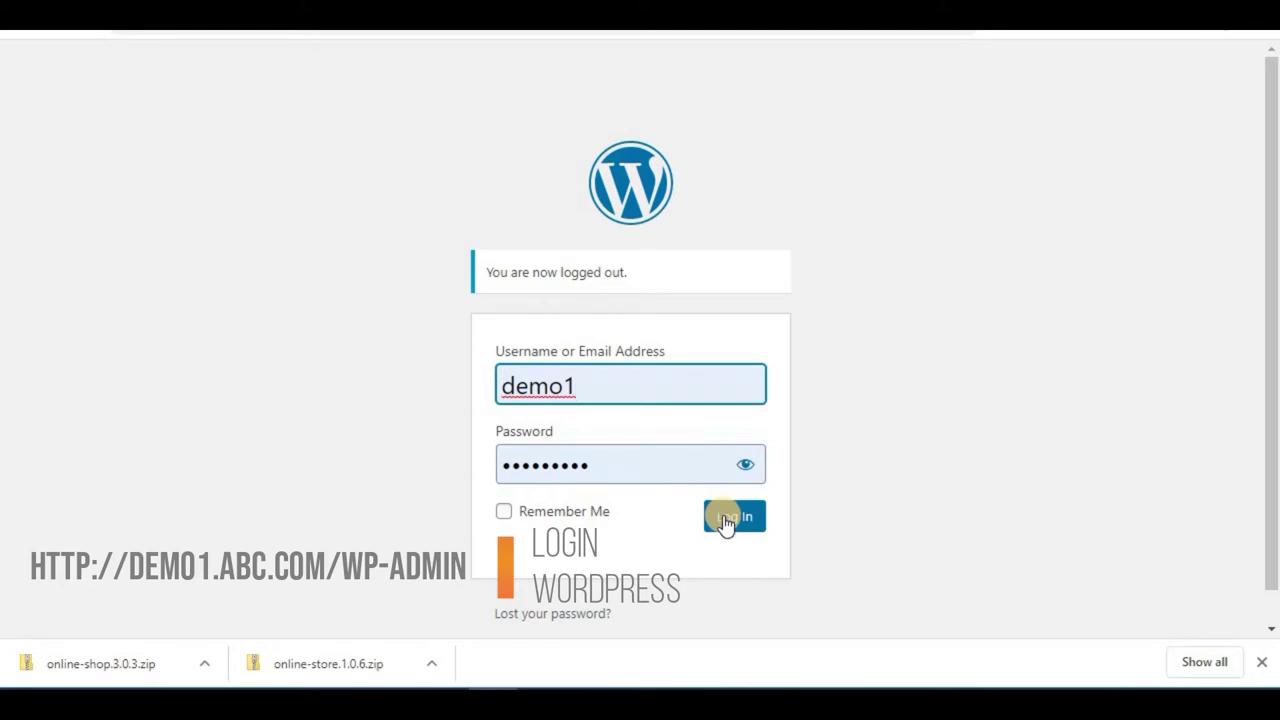
- Log in to the WordPress admin with the prefilled credentials and view the installed themes, pages and plugins lists
left_click(725, 518)
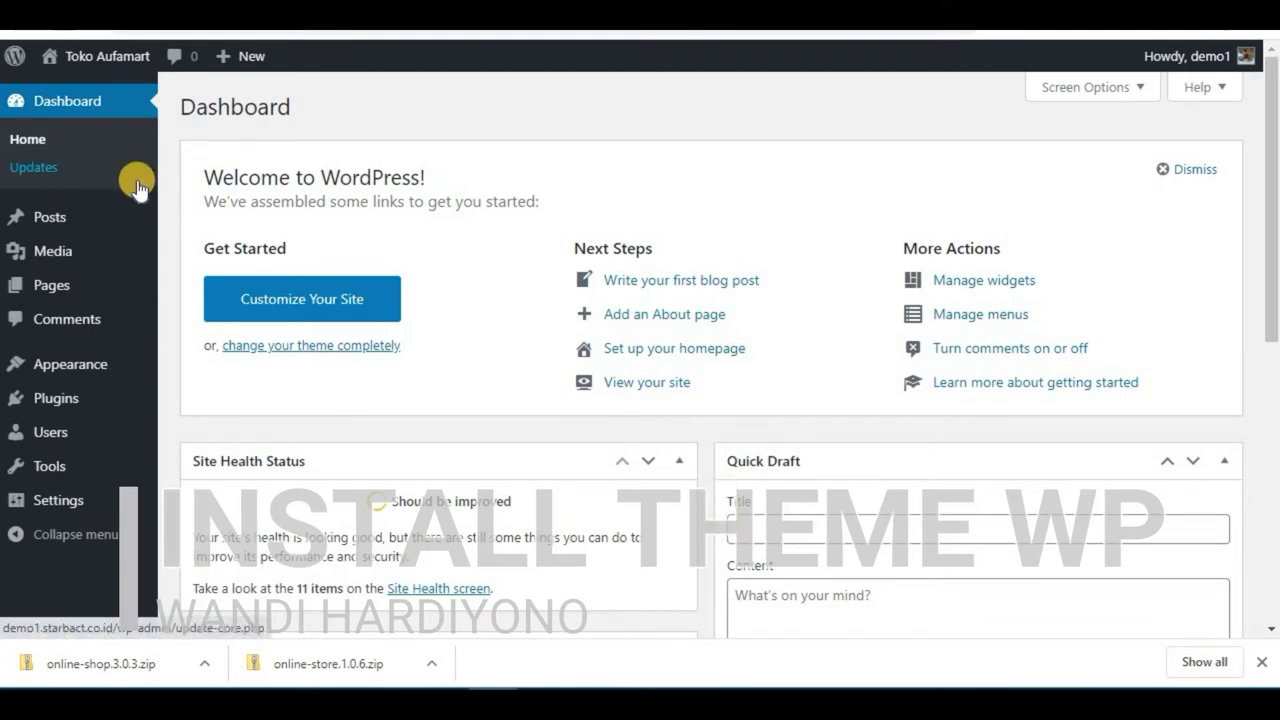
left_click(110, 372)
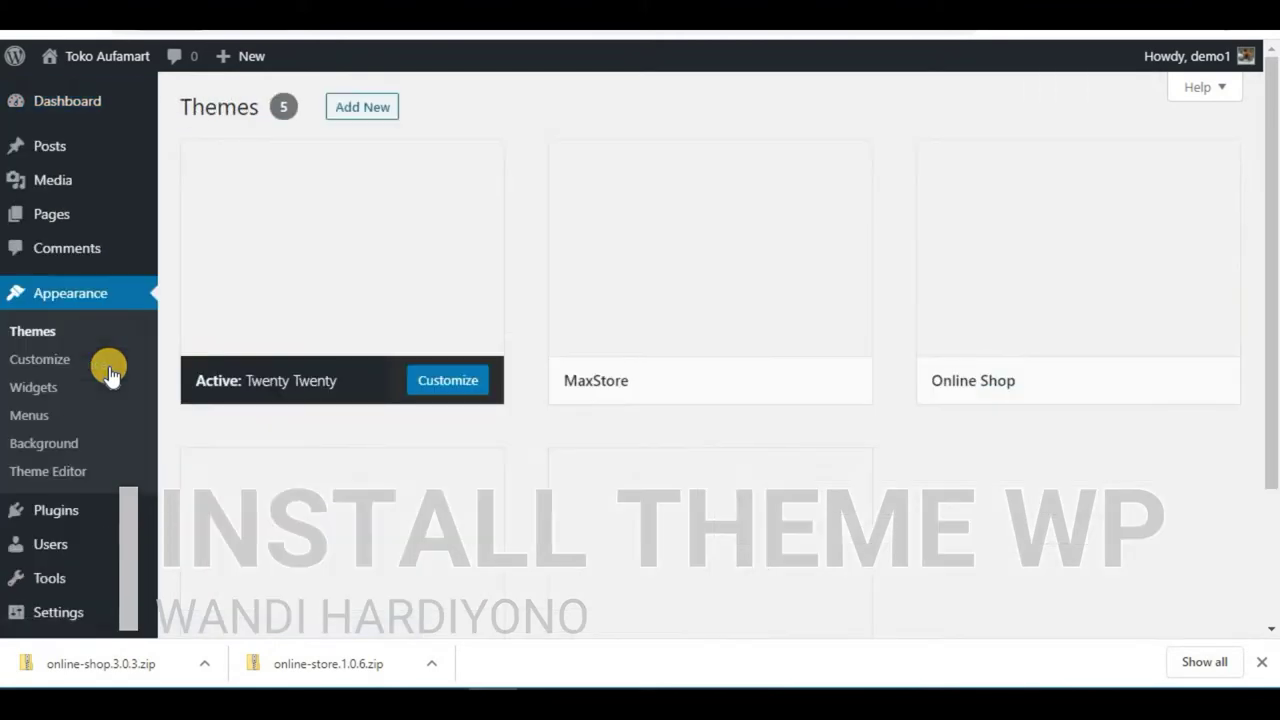
left_click(81, 216)
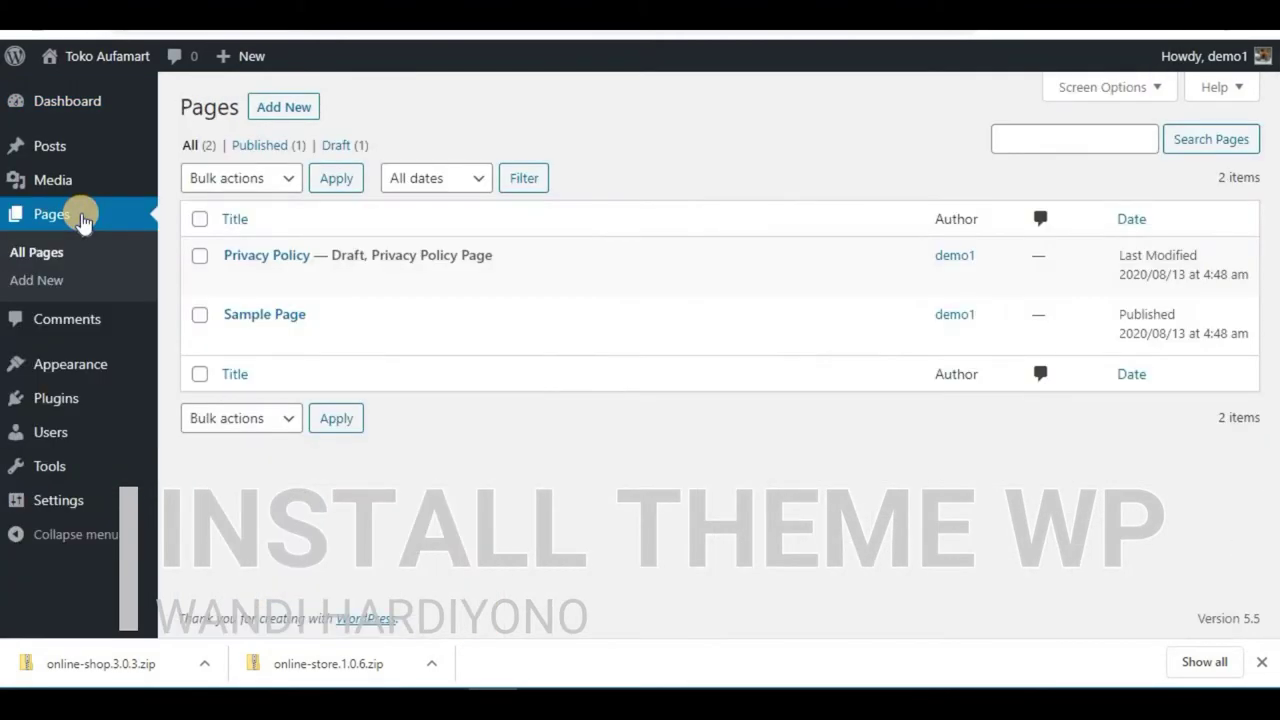
left_click(80, 399)
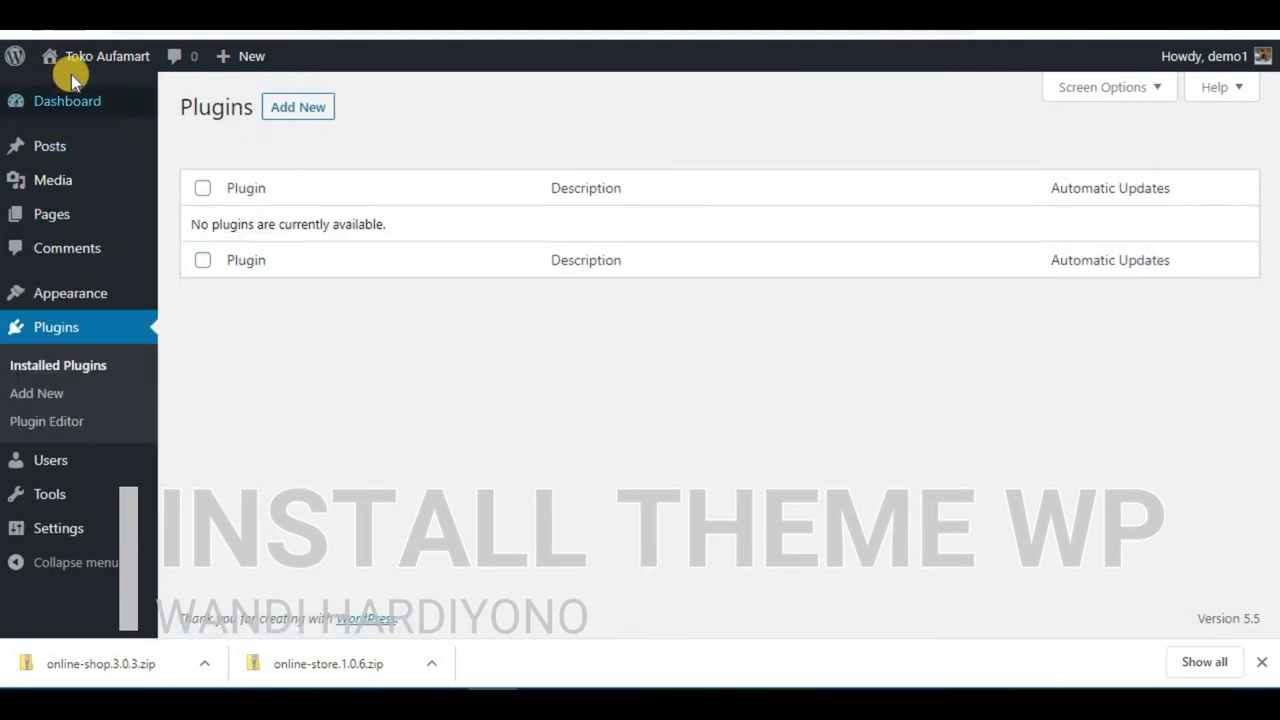
- Open the Toko Aufamart front page in a new browser tab, view its current look, and return to the admin
mouse_move(92, 72)
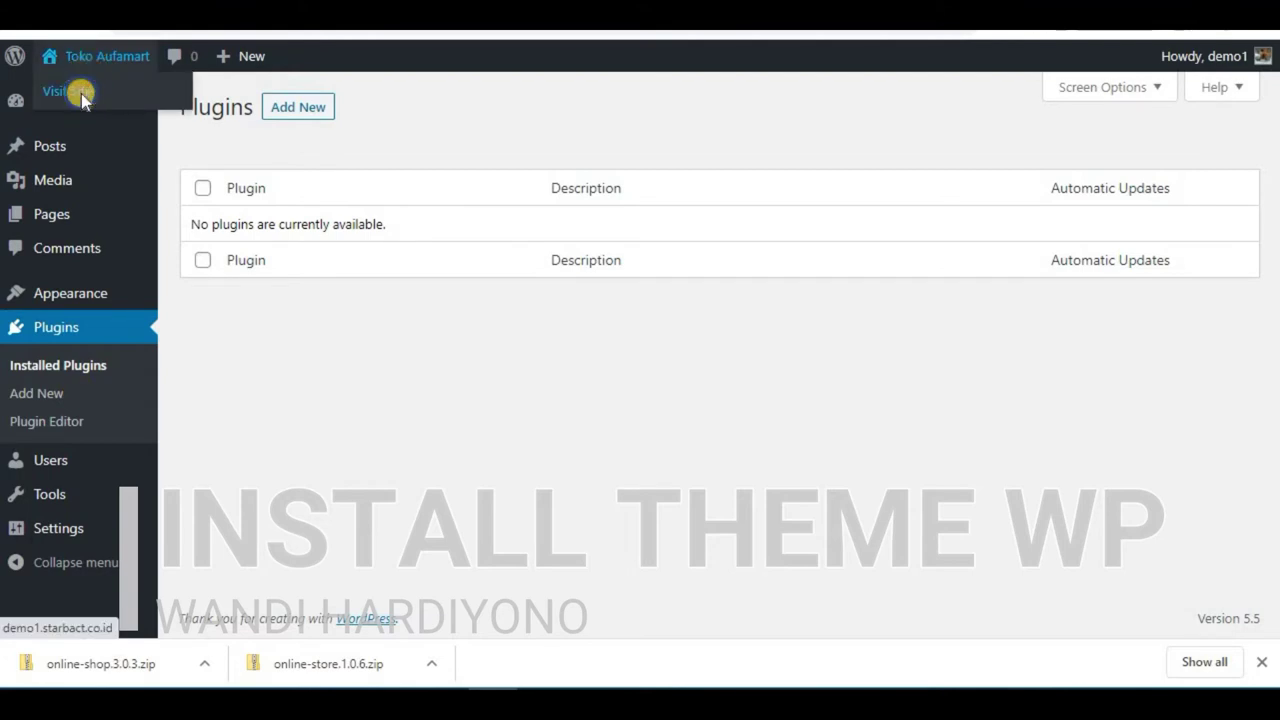
right_click(82, 93)
left_click(90, 108)
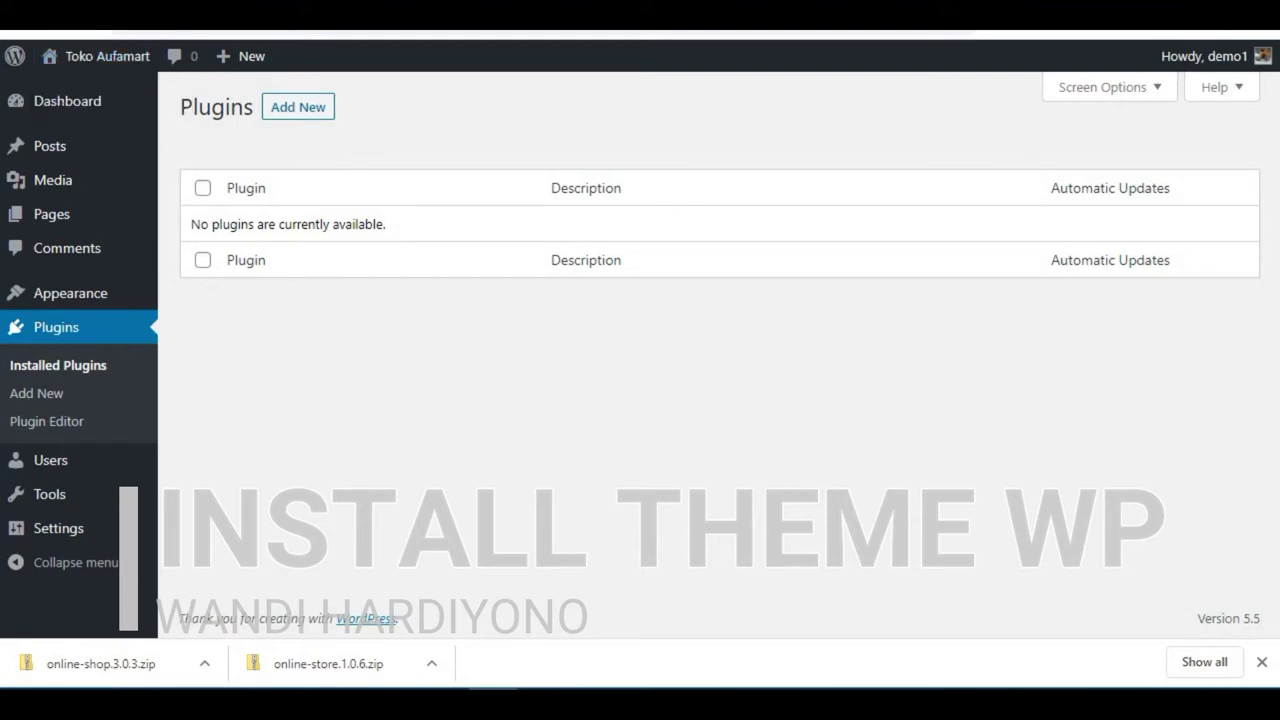
key("ctrl+Tab")
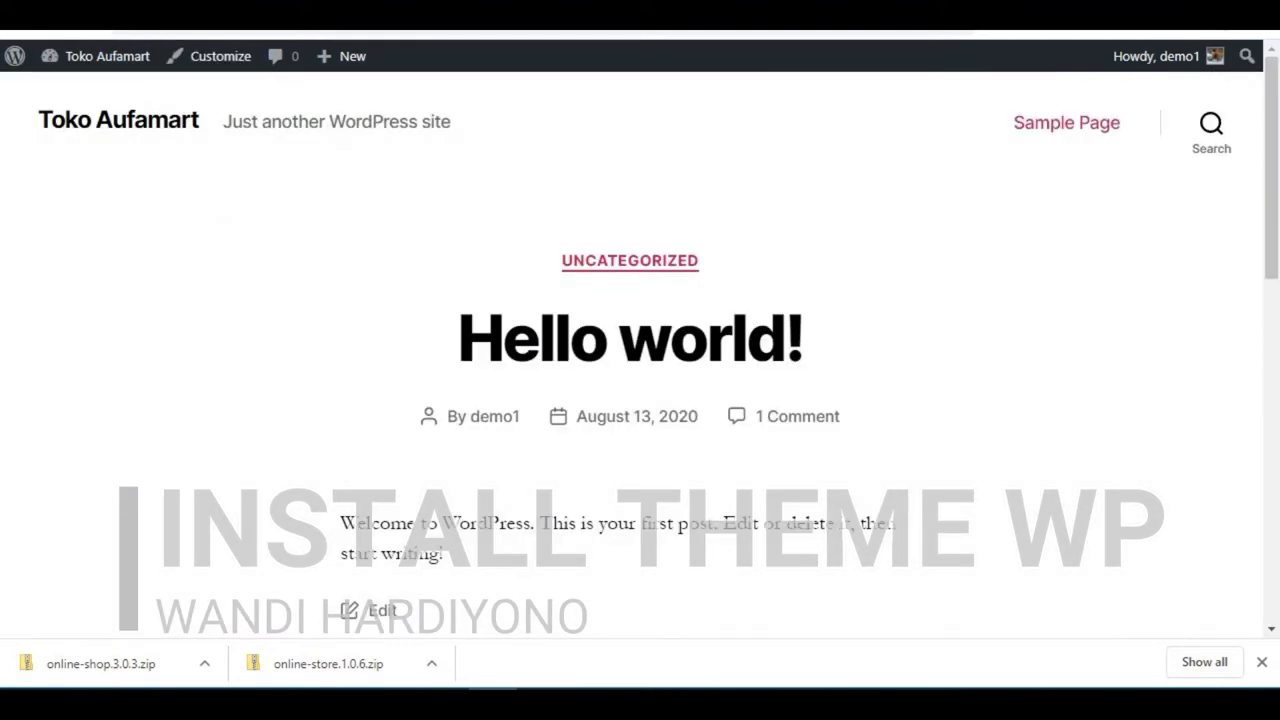
key("ctrl+shift+Tab")
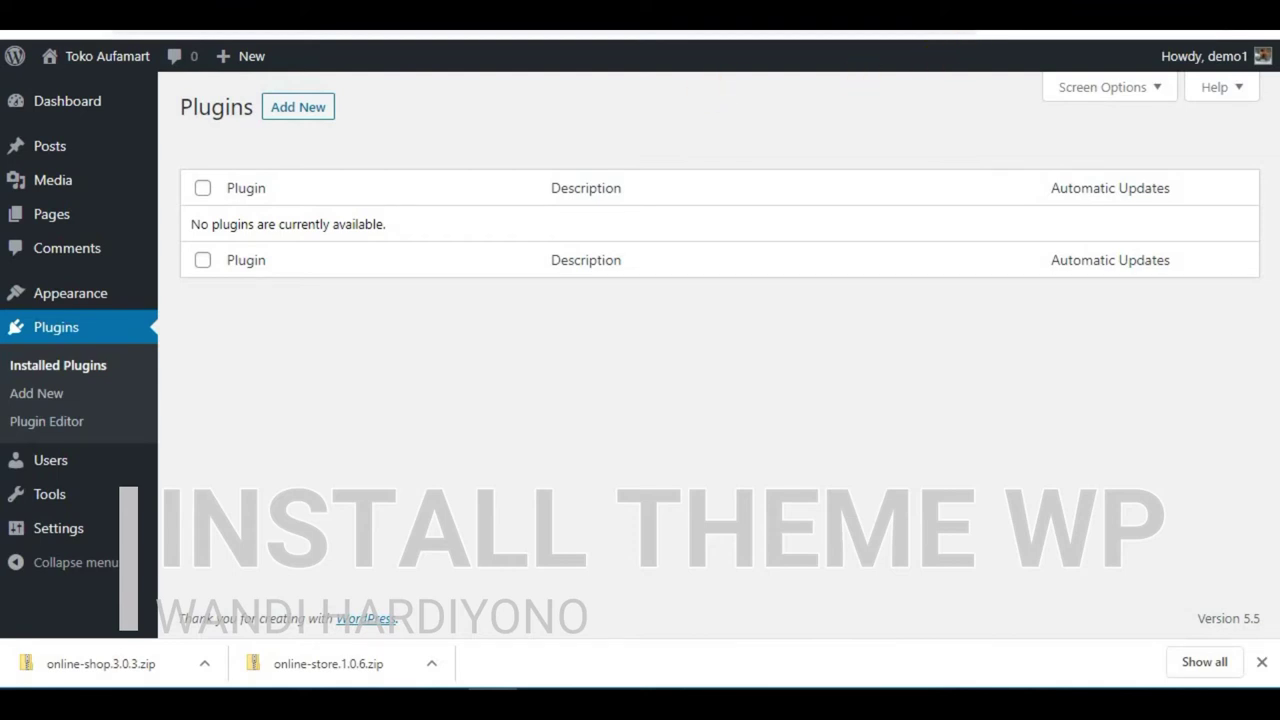
- Examine the WordPress.org theme directory results for "online shop", including the Online Shop theme
key("ctrl+Tab")
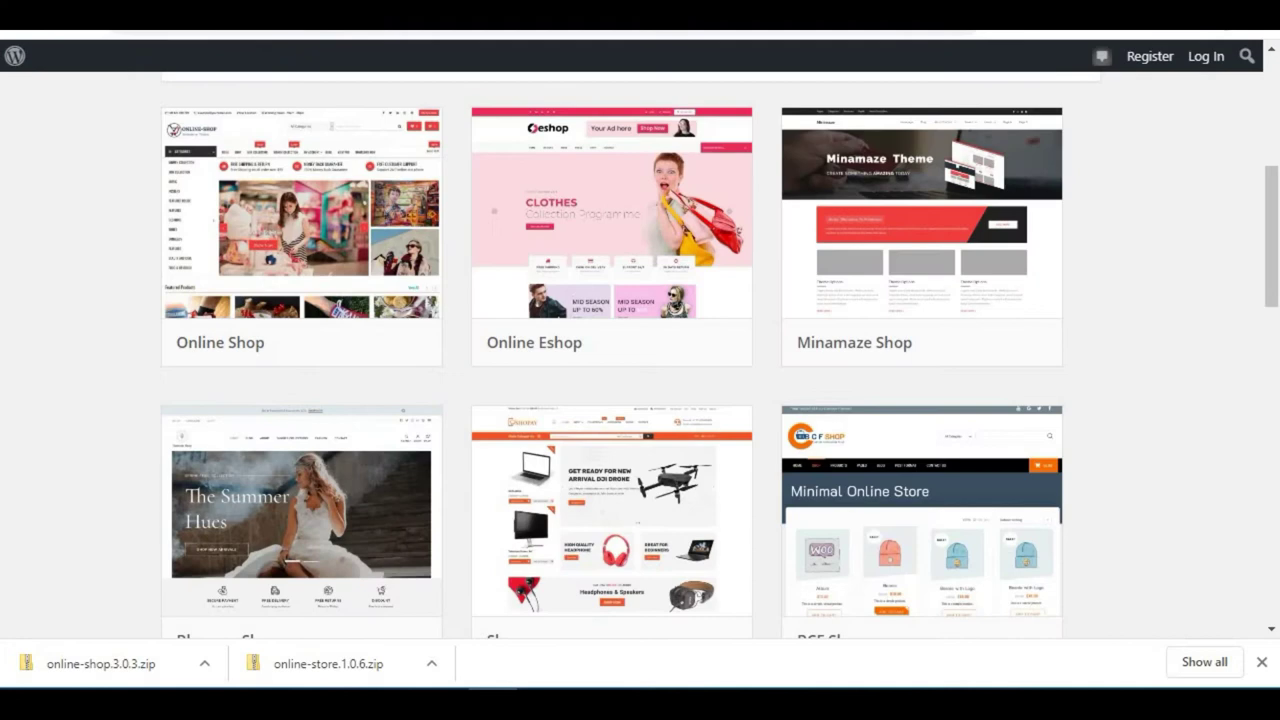
left_click(1274, 212)
left_click_drag(1274, 212, 1252, 51)
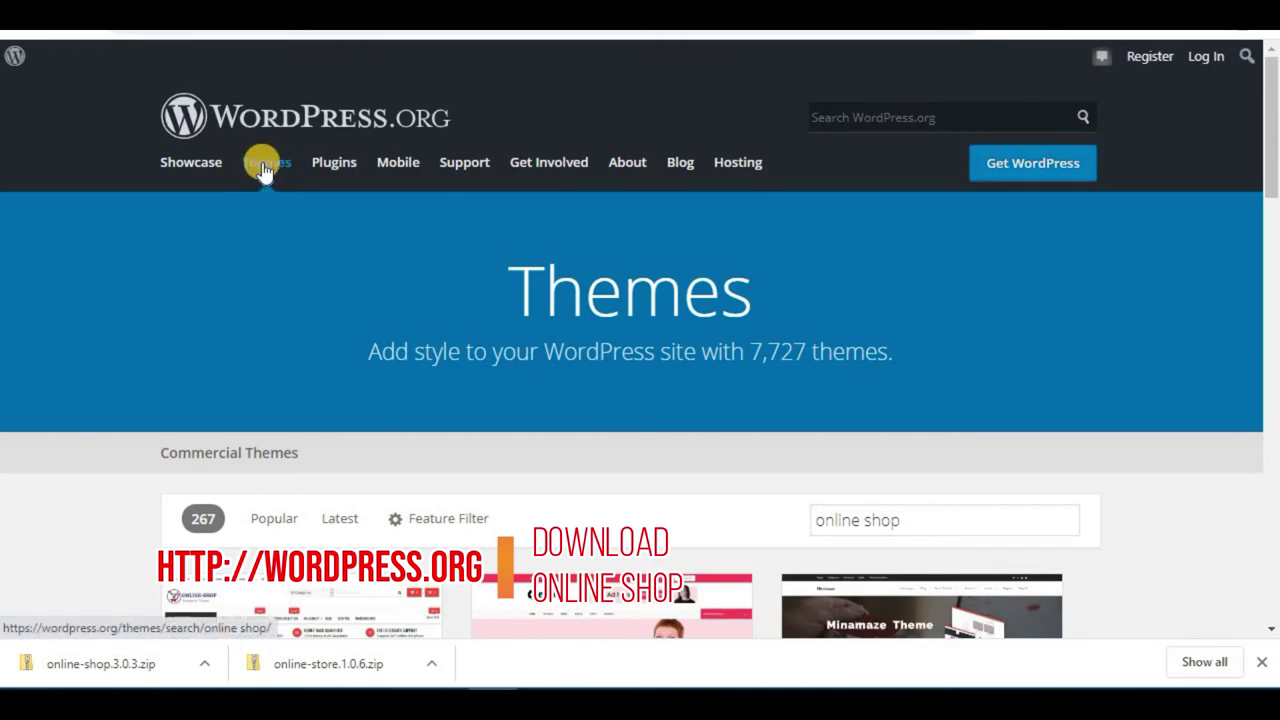
left_click(932, 533)
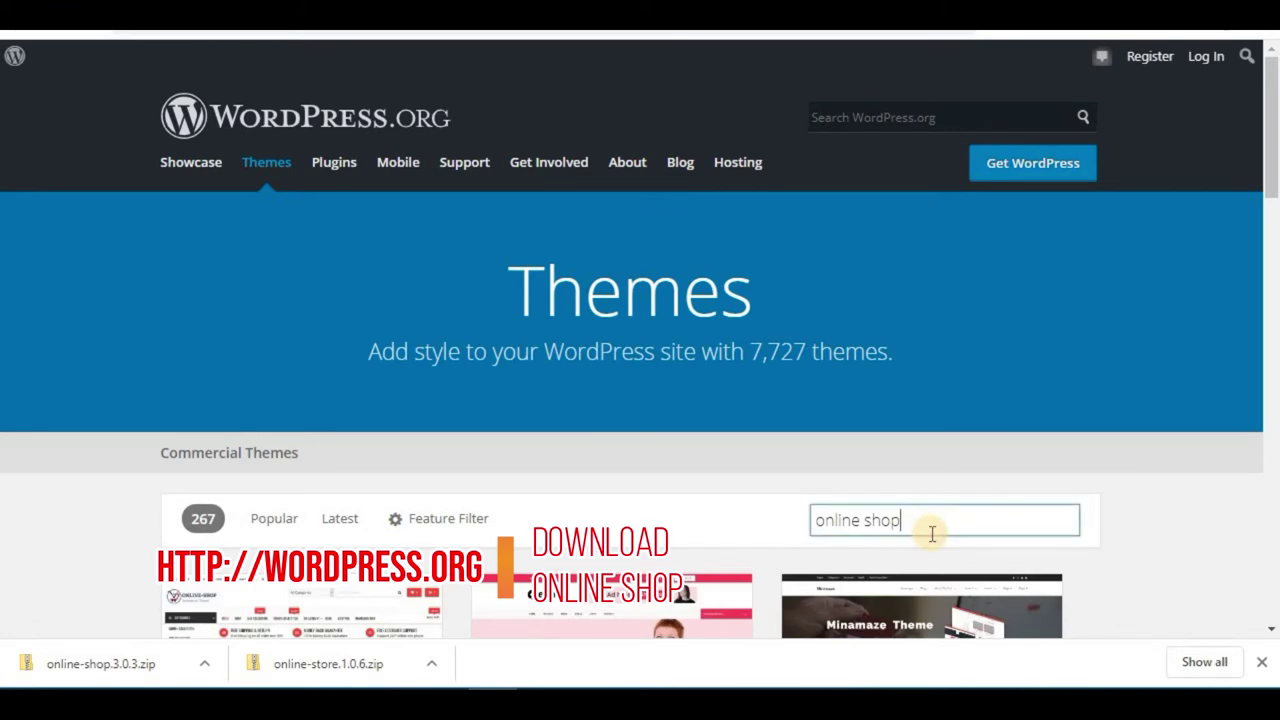
left_click_drag(1272, 195, 1272, 287)
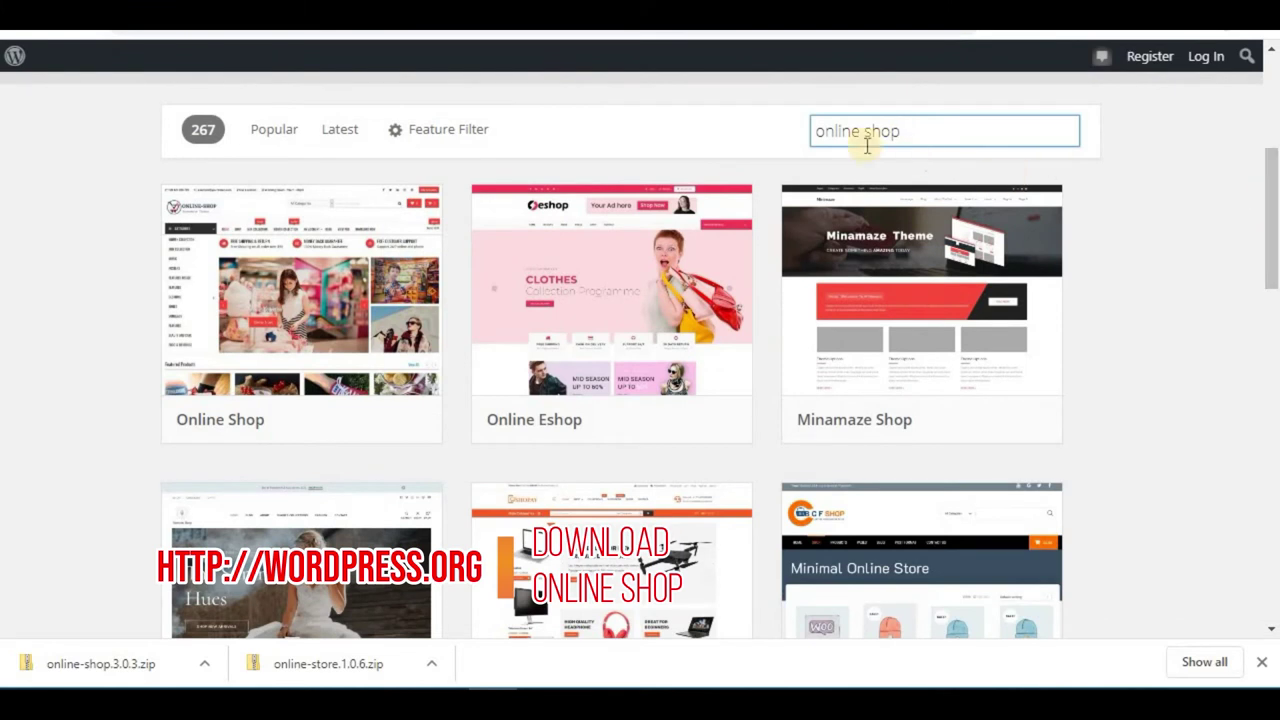
mouse_move(343, 334)
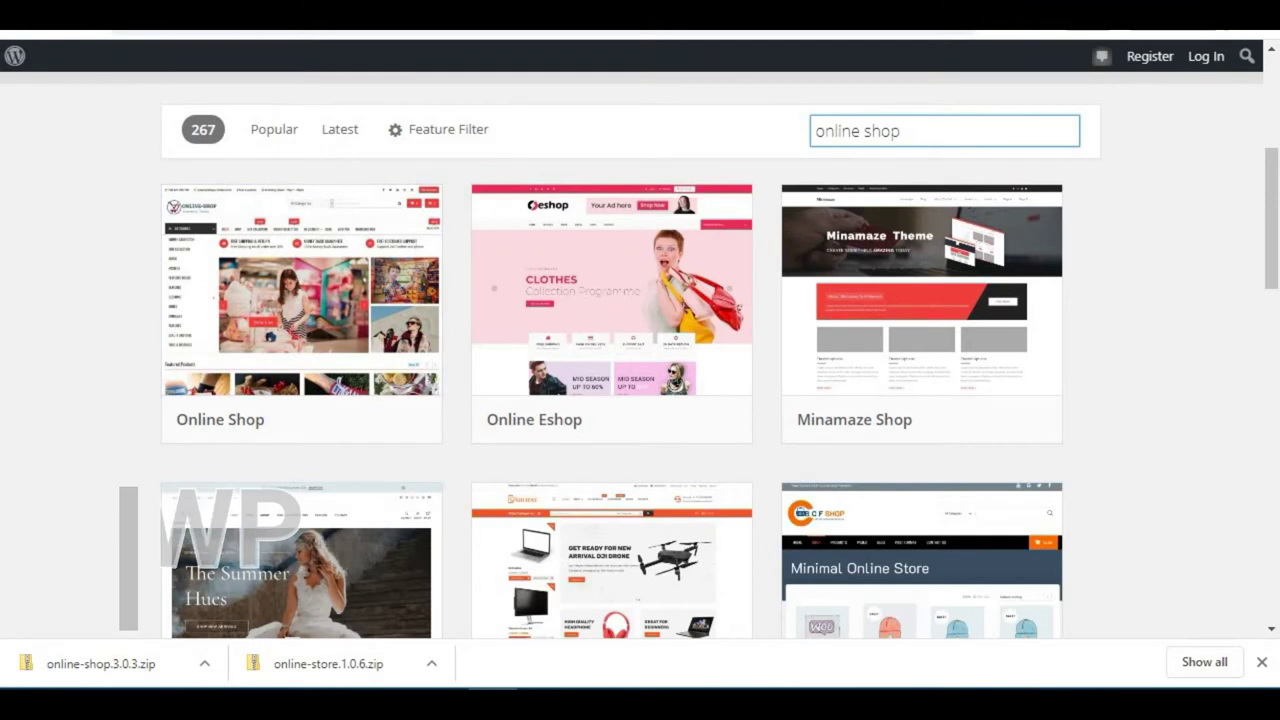
- Return to the site's admin and open the Add Themes page from the installed themes list
key("ctrl+Tab")
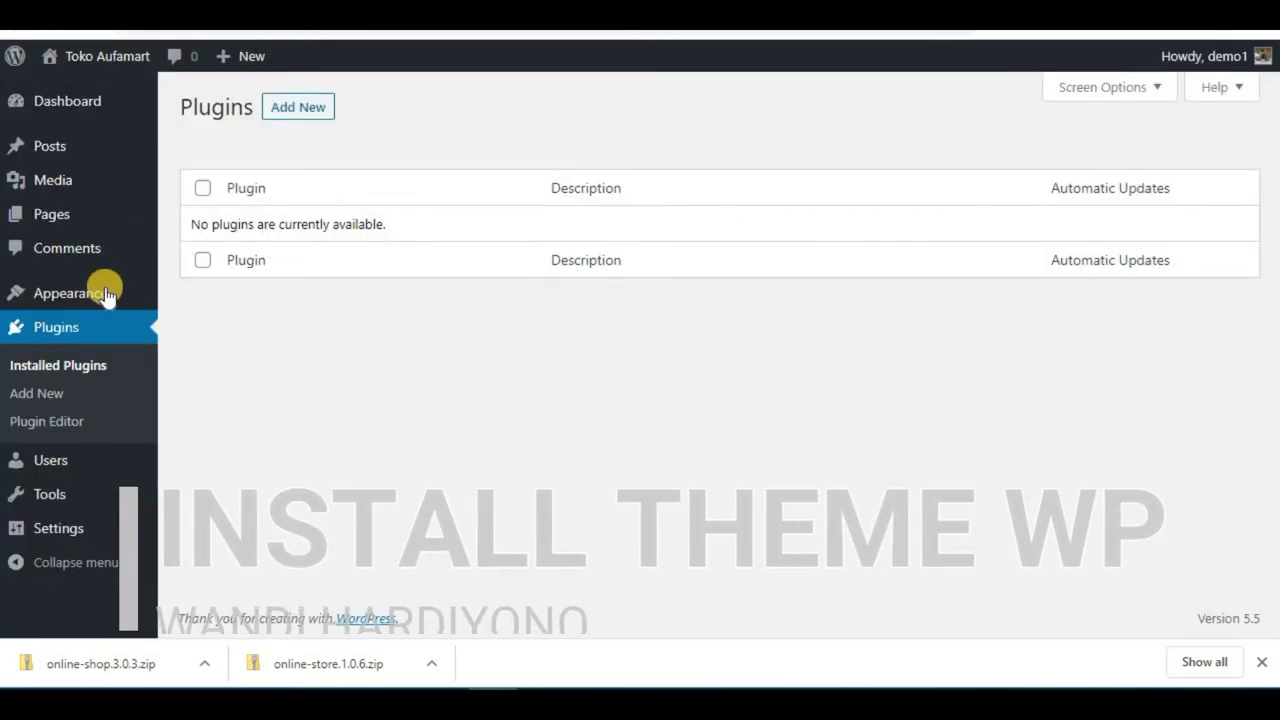
mouse_move(107, 297)
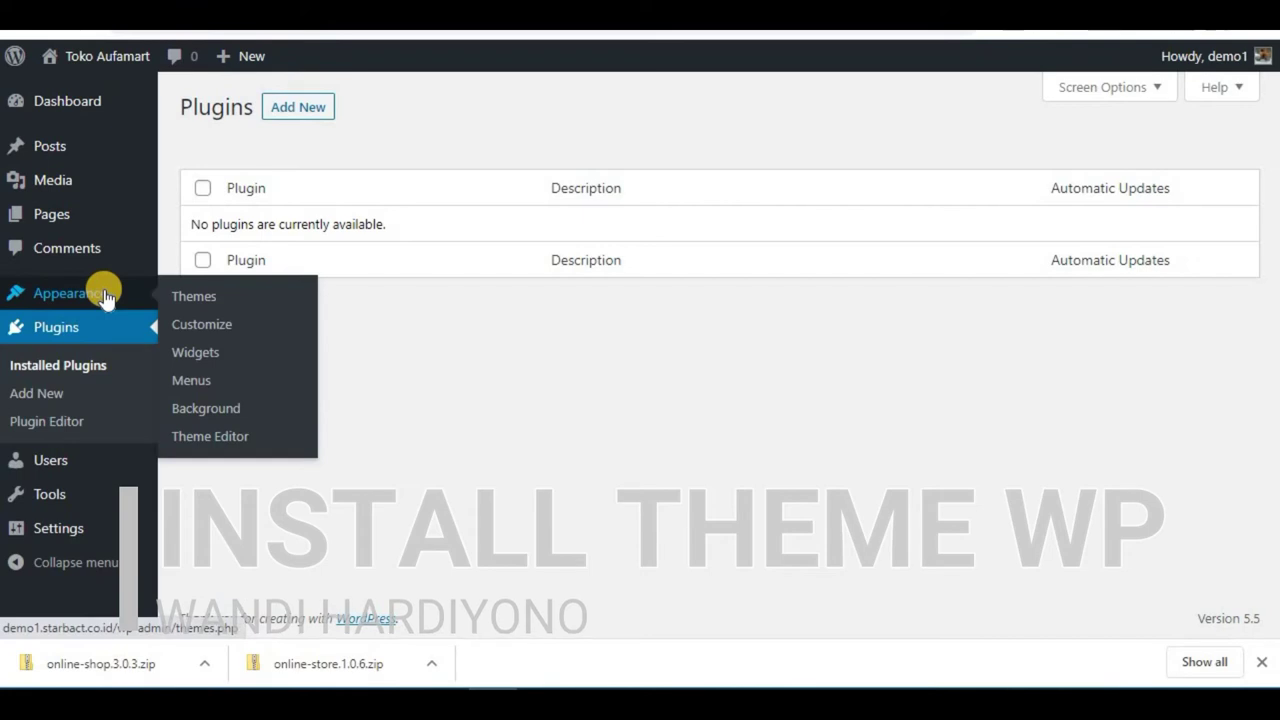
left_click(107, 297)
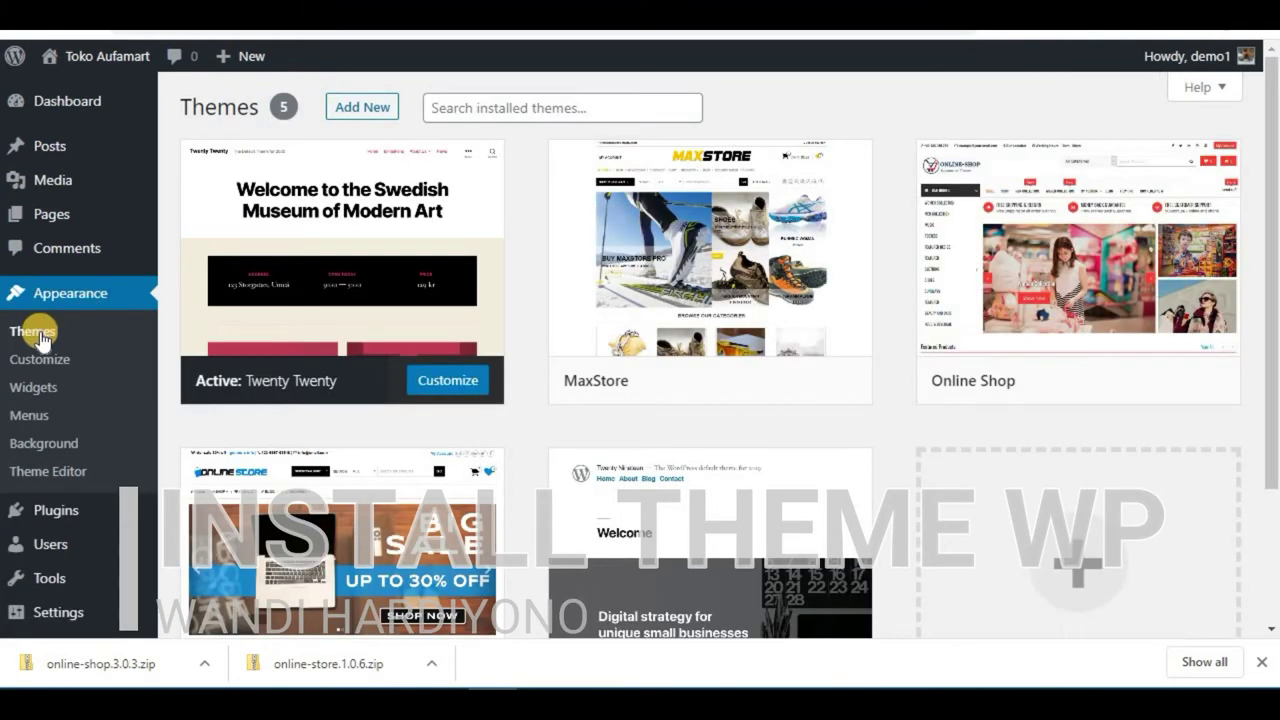
left_click(38, 338)
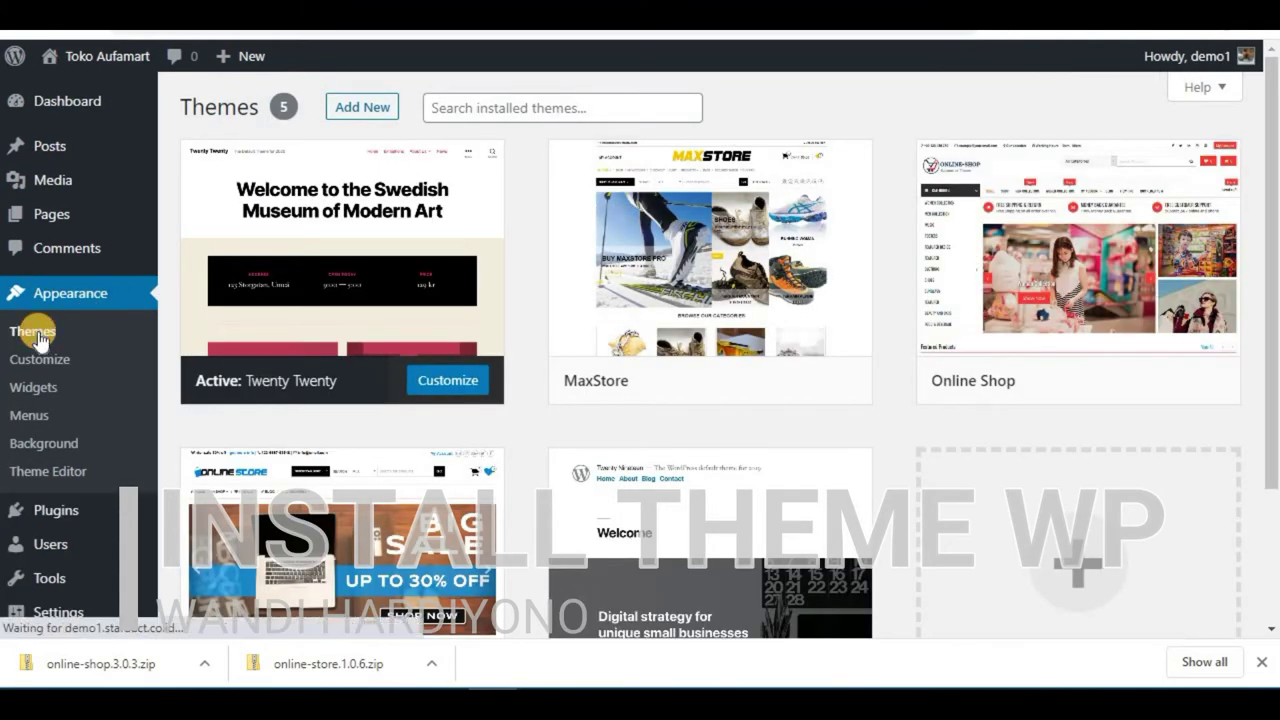
left_click(378, 110)
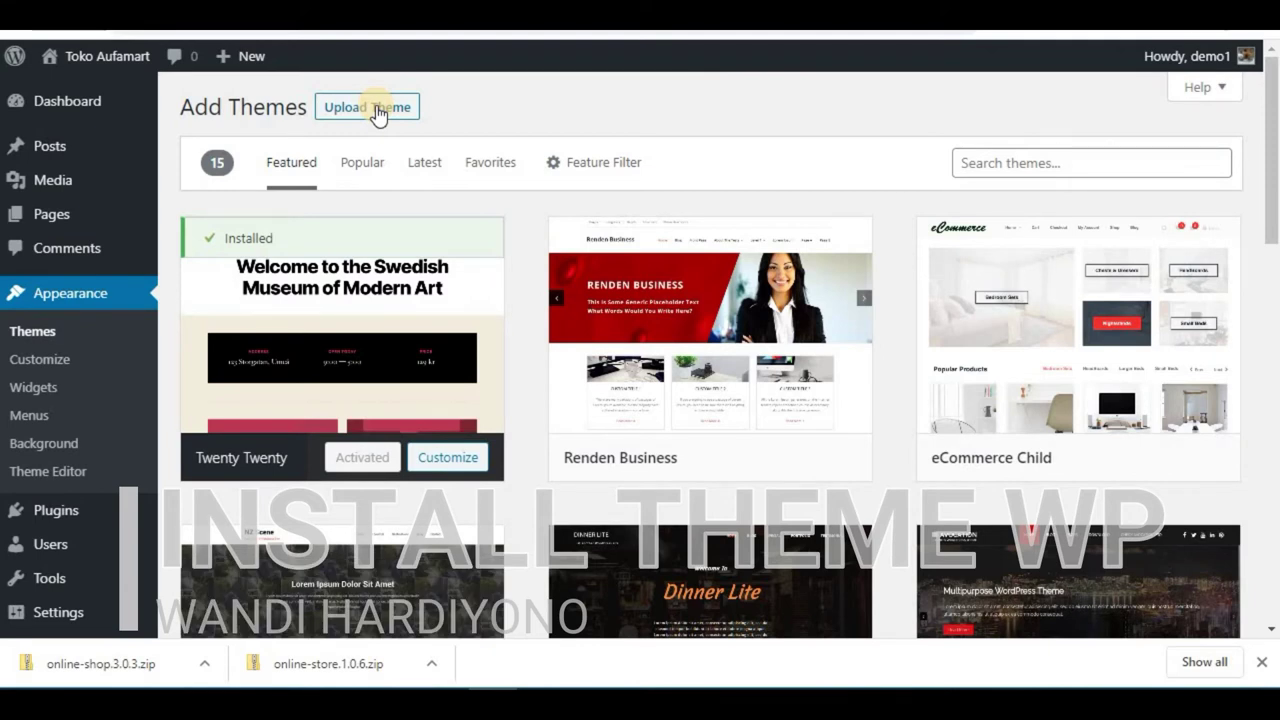
- Search the theme catalog for "online shop" and look at the Online Shop theme's entry
left_click(990, 164)
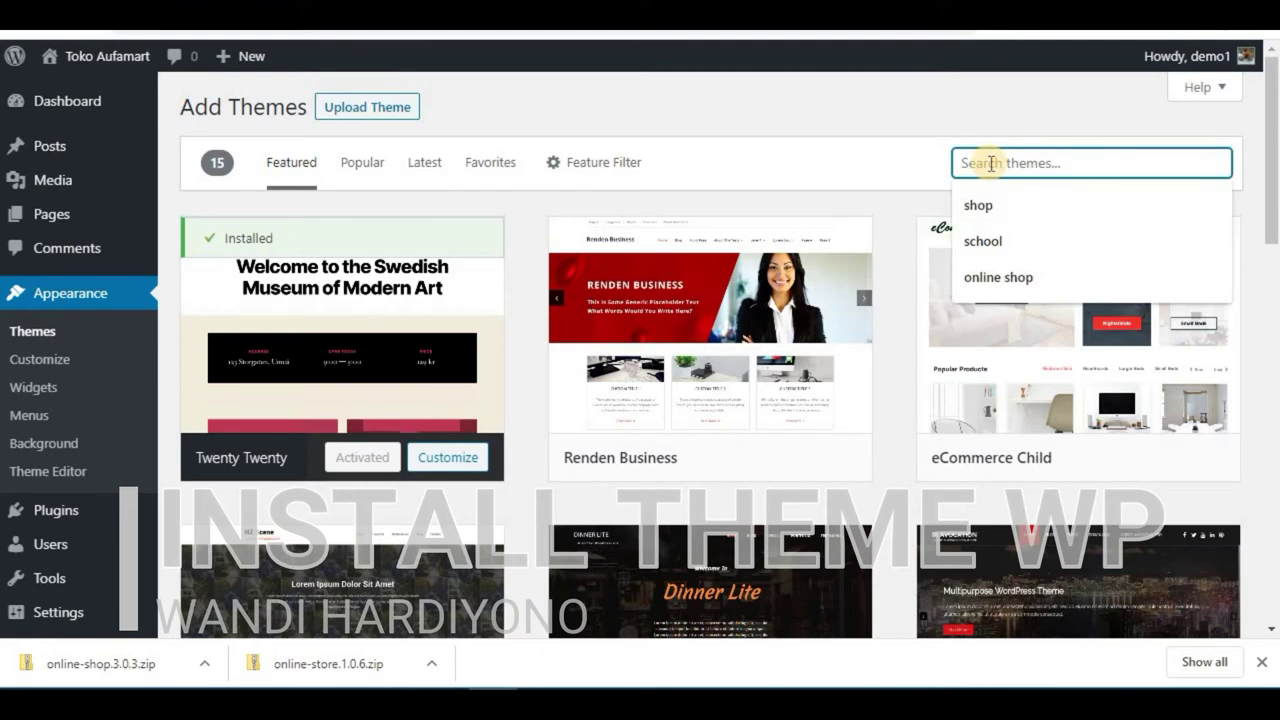
type("online s")
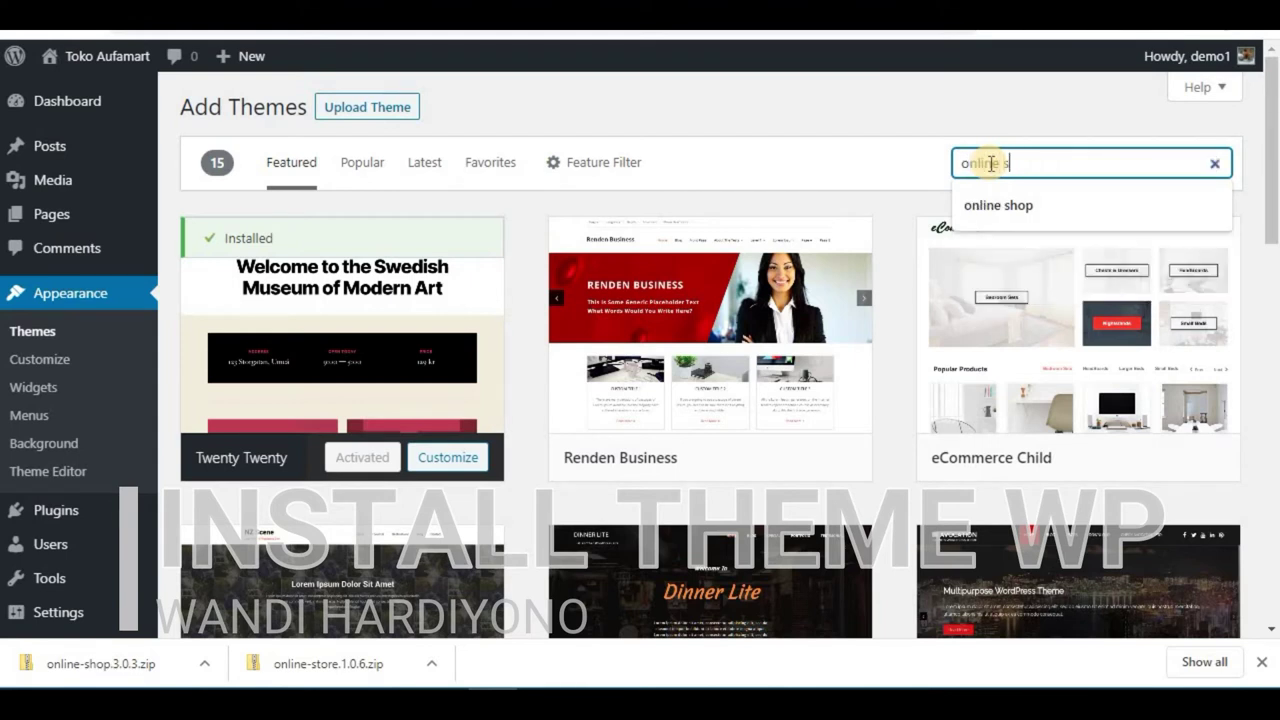
type("hop")
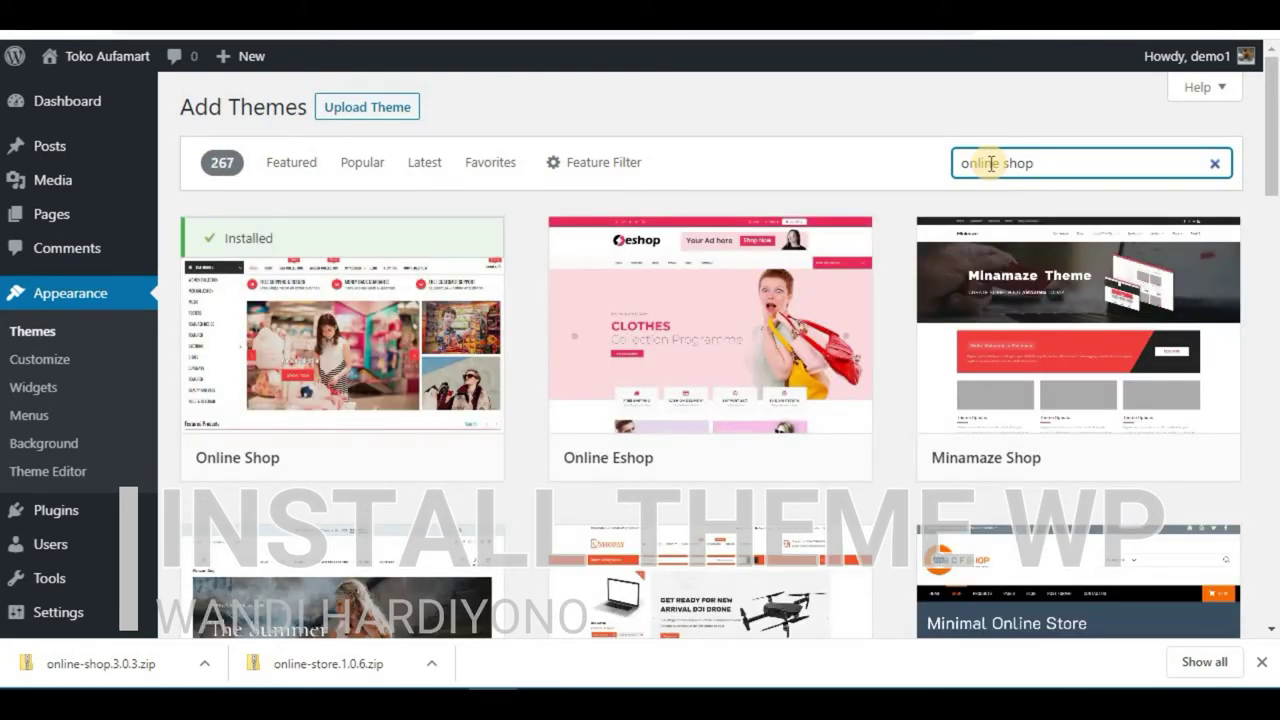
mouse_move(320, 388)
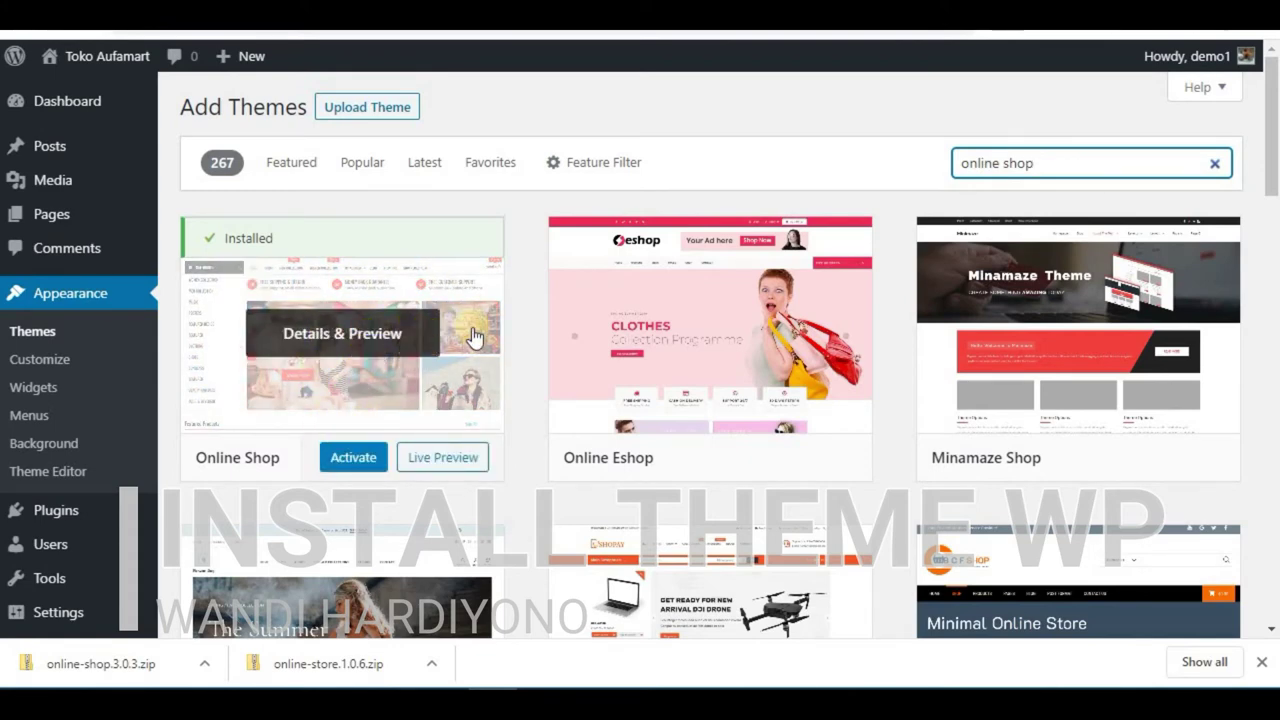
left_click(514, 87)
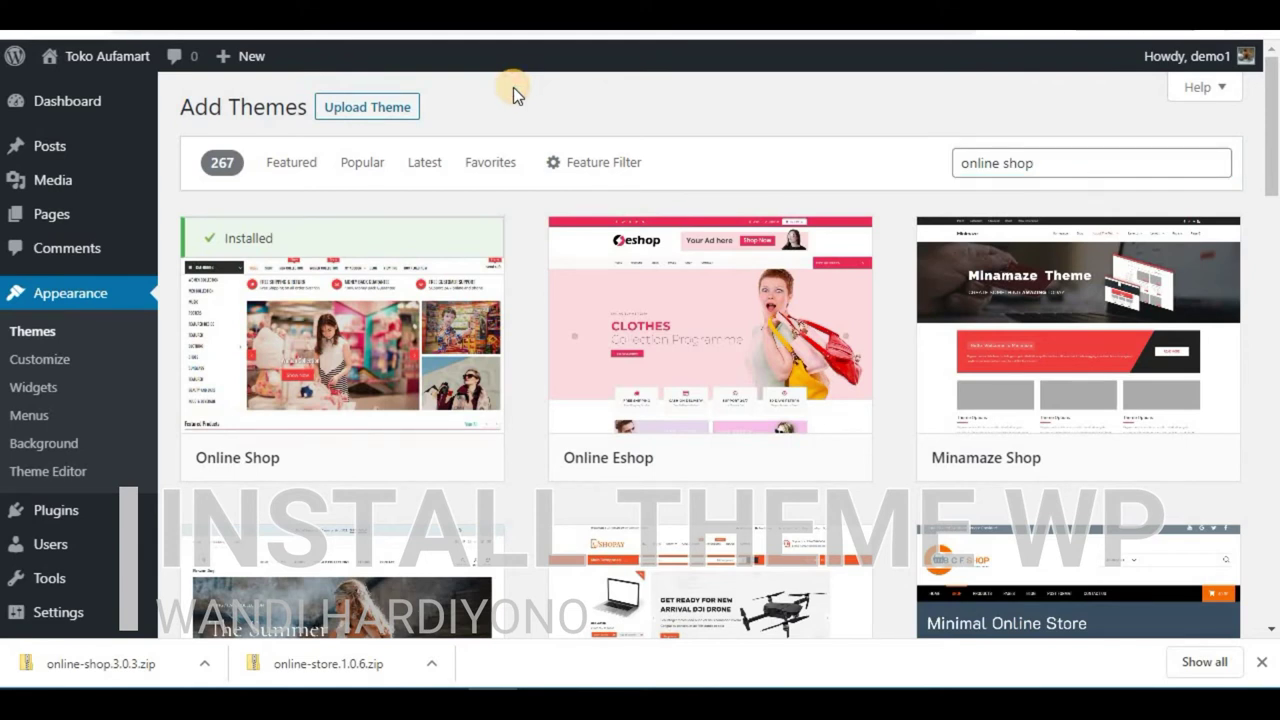
- Select online-shop.3.0.3.zip from the Downloads folder as the theme package to upload
left_click(398, 112)
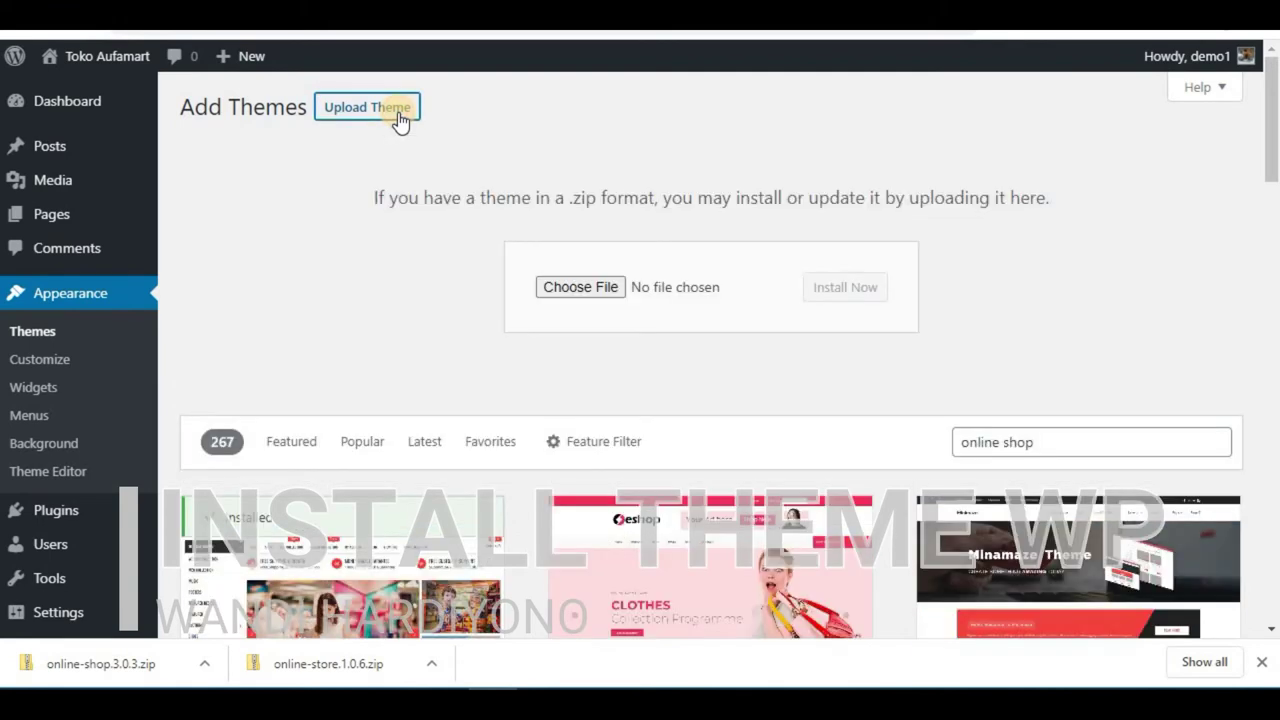
left_click(581, 287)
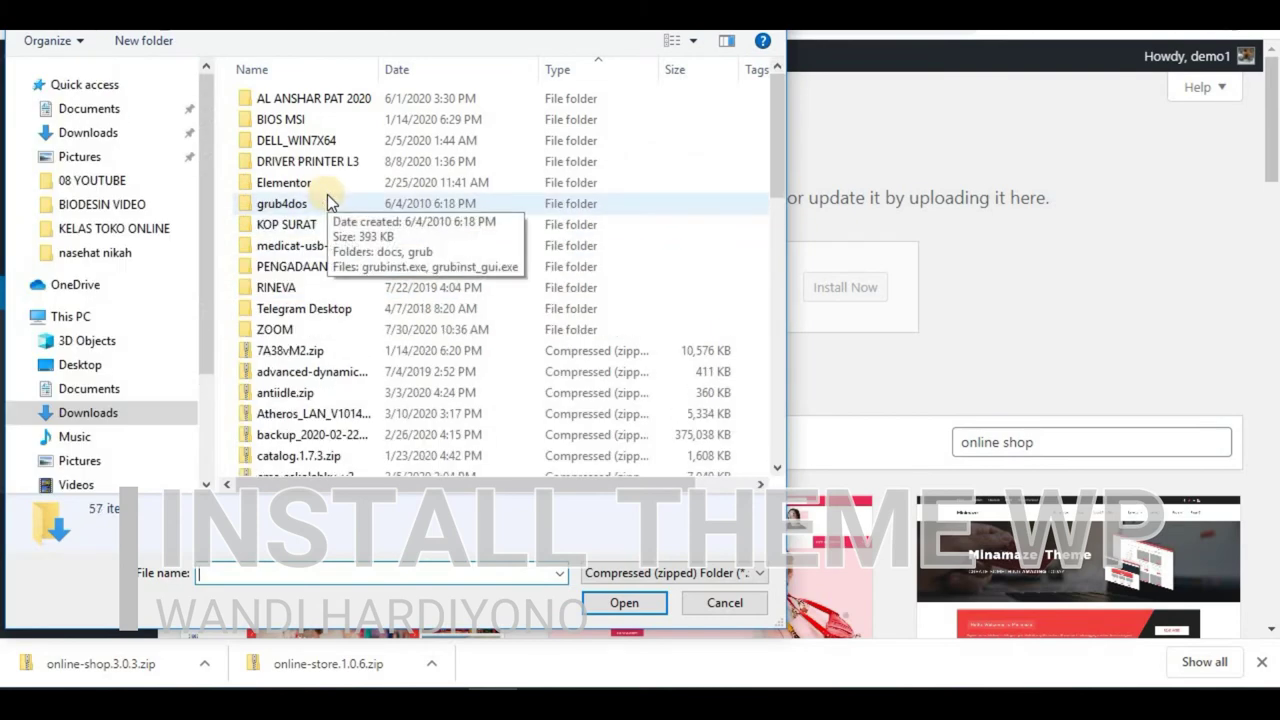
type("onli")
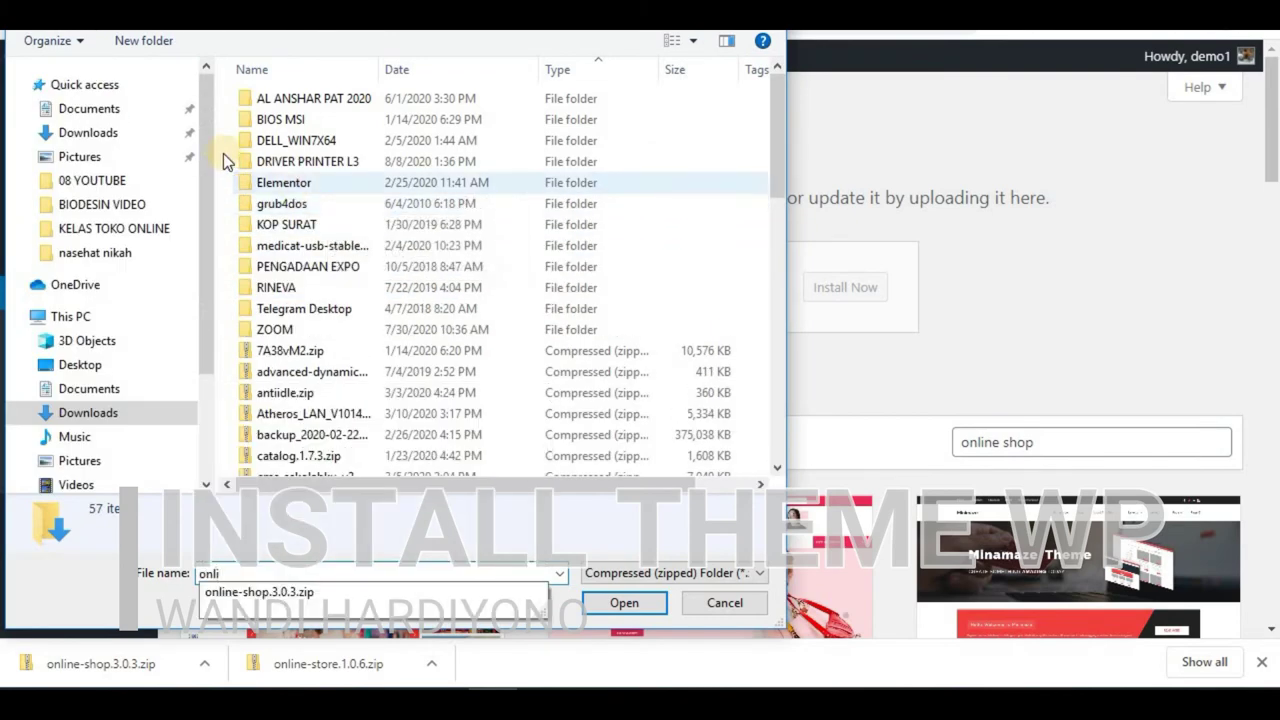
left_click(274, 272)
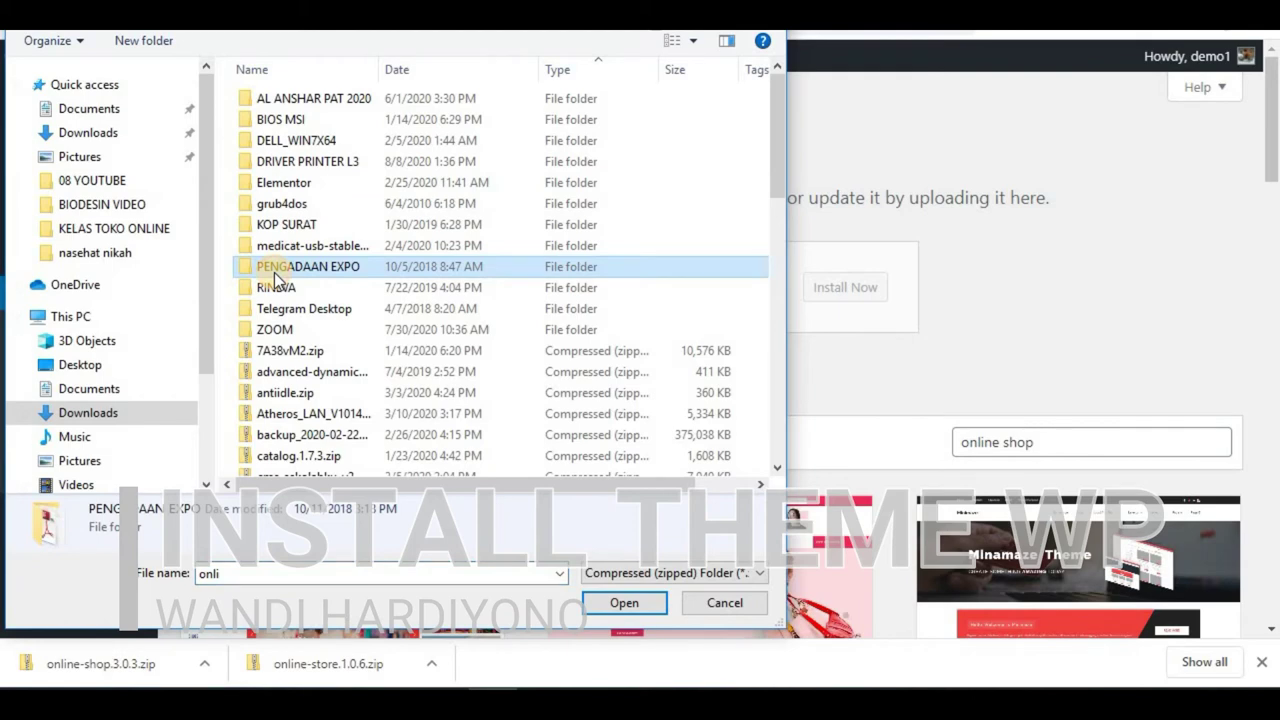
type("op.3.0.3.zip")
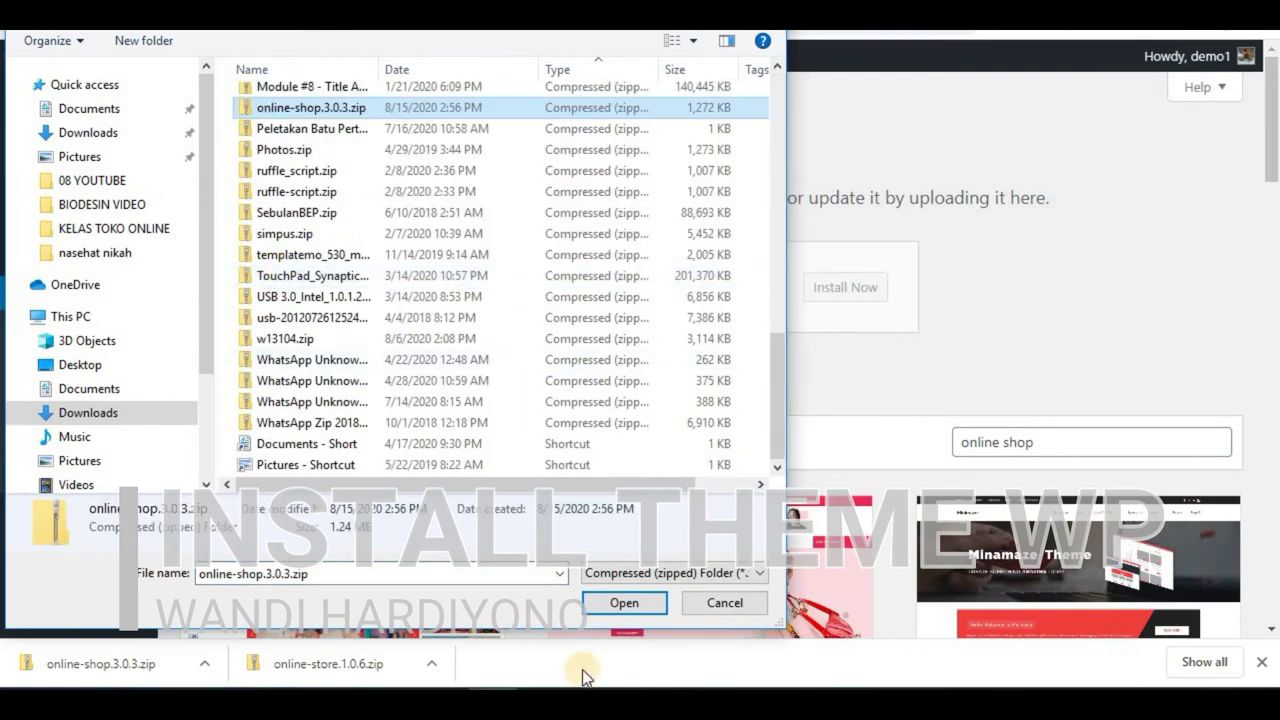
left_click(615, 600)
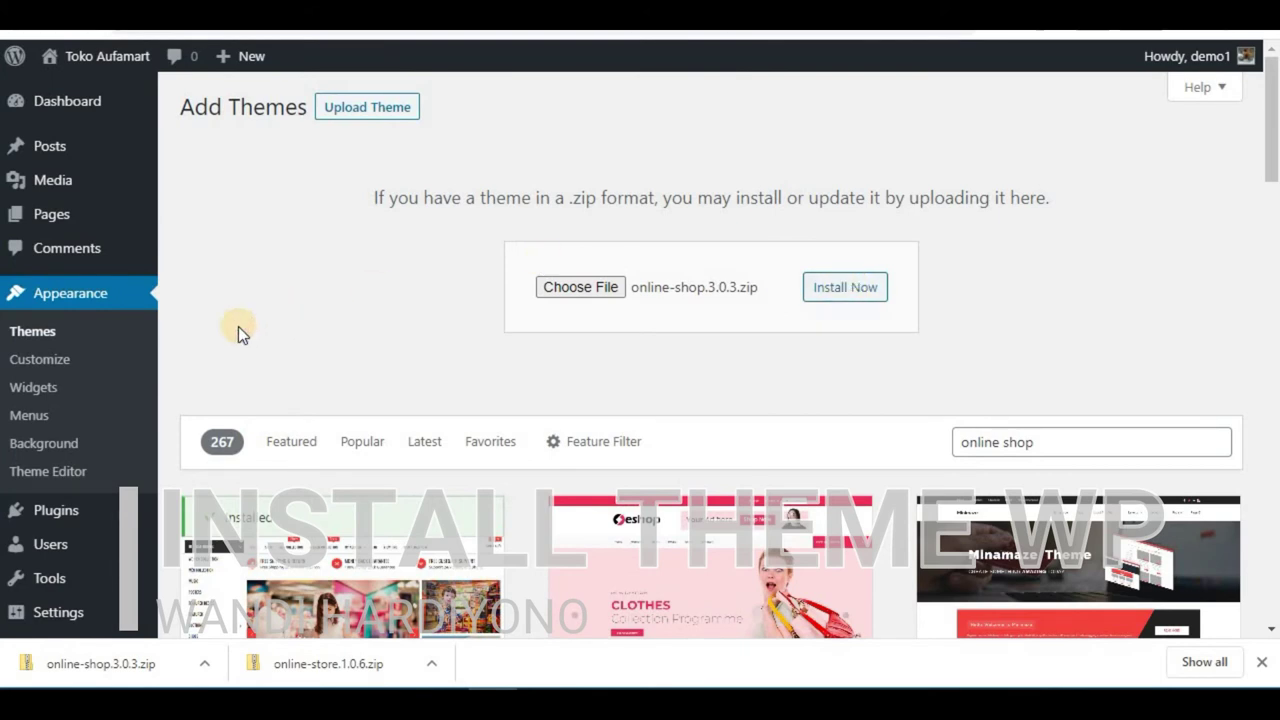
- Activate the Online Shop theme from the list of installed themes
left_click(40, 344)
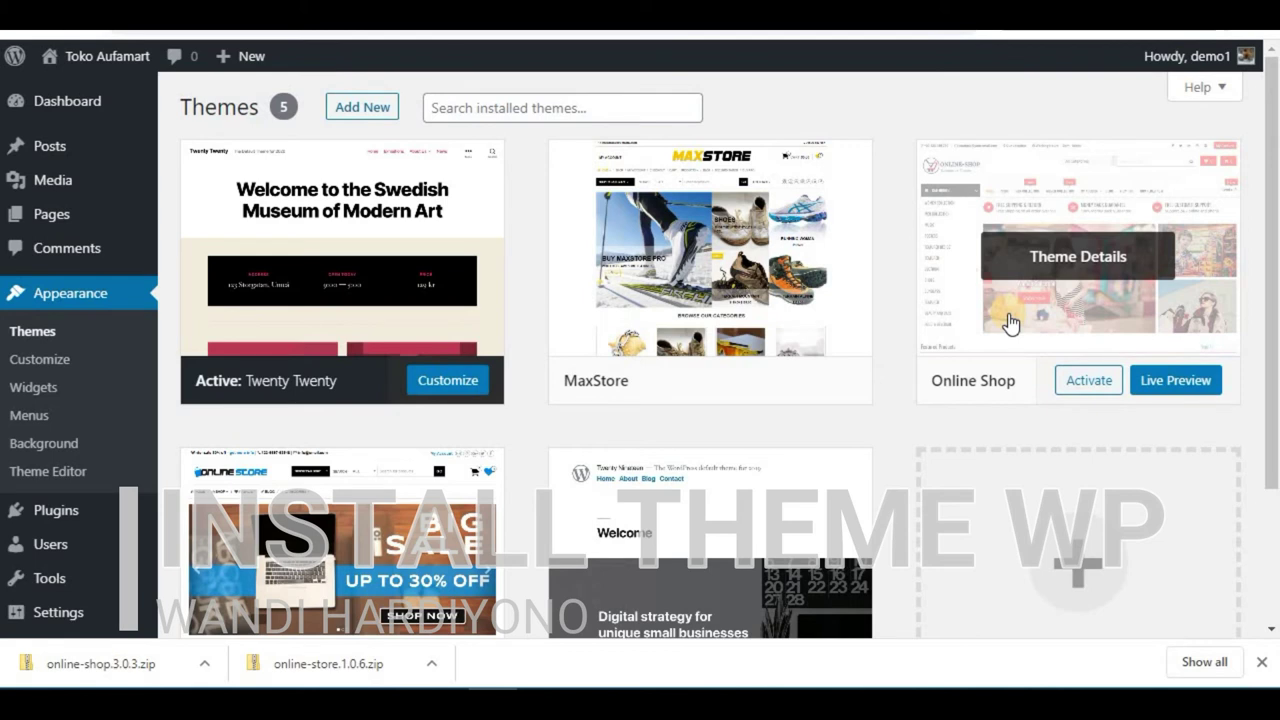
left_click(1090, 382)
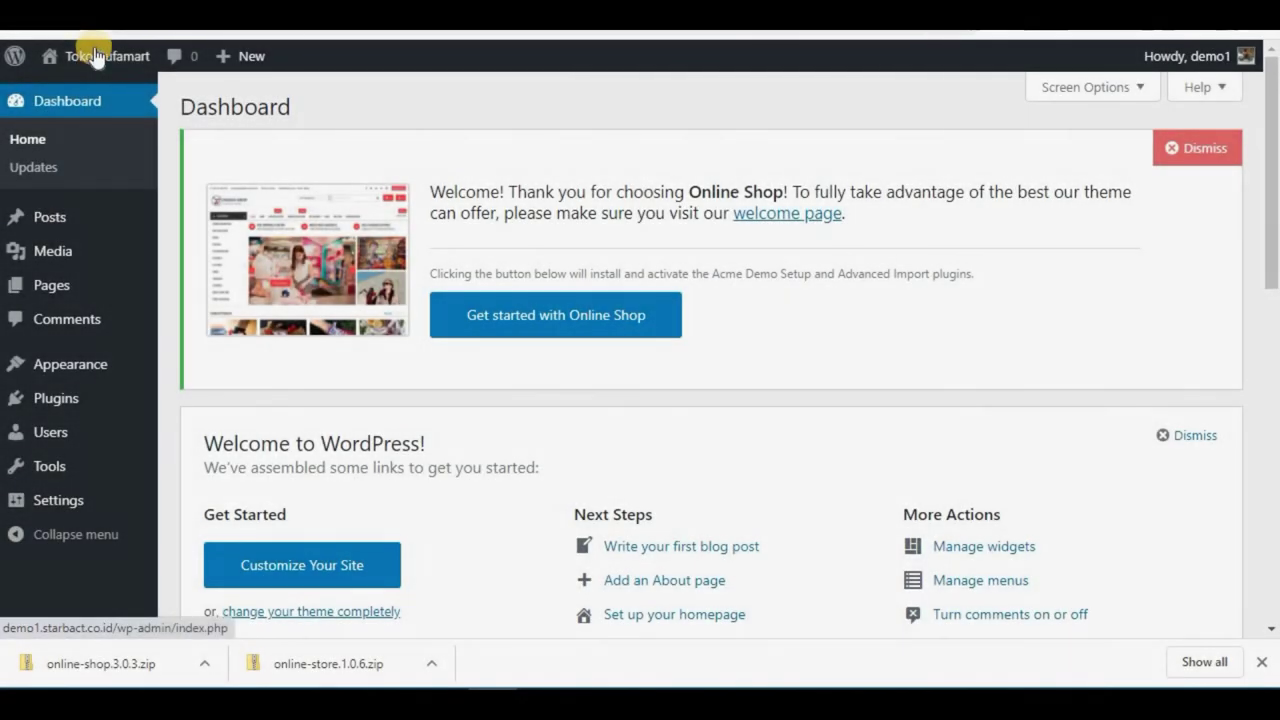
- View the Toko Aufamart front page with the Online Shop theme, and return to the admin dashboard
mouse_move(92, 63)
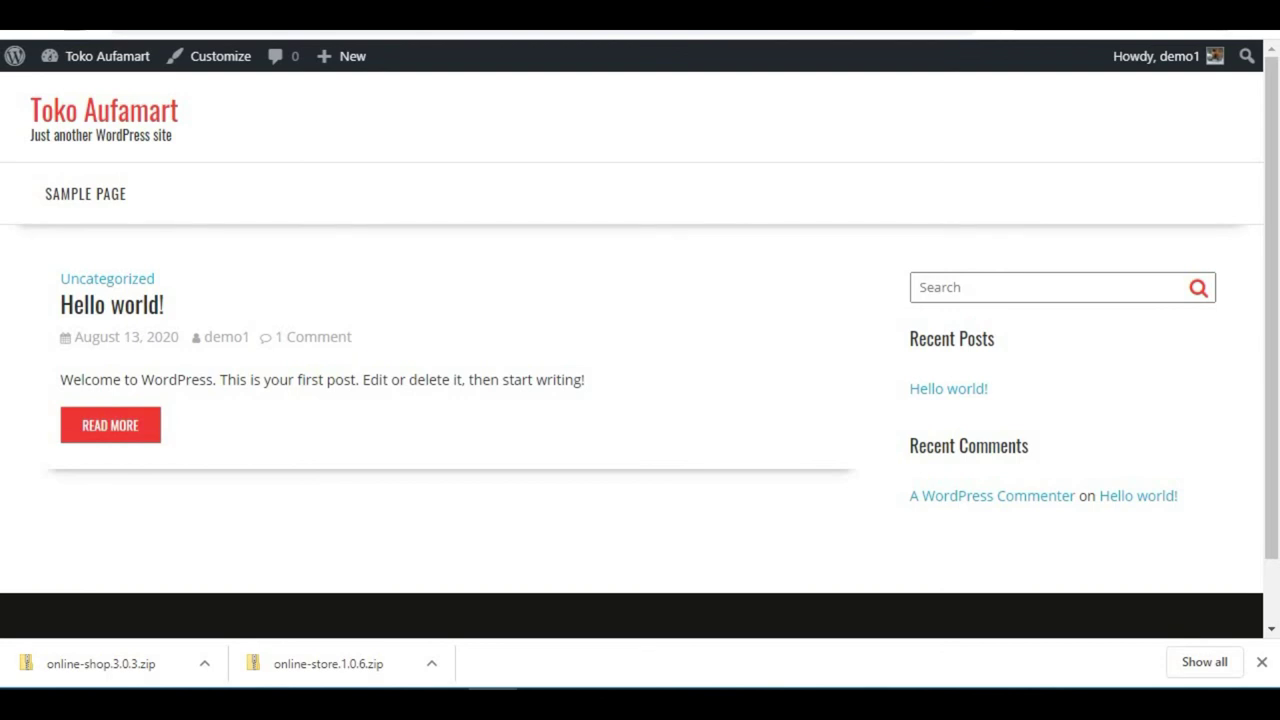
left_click(107, 56)
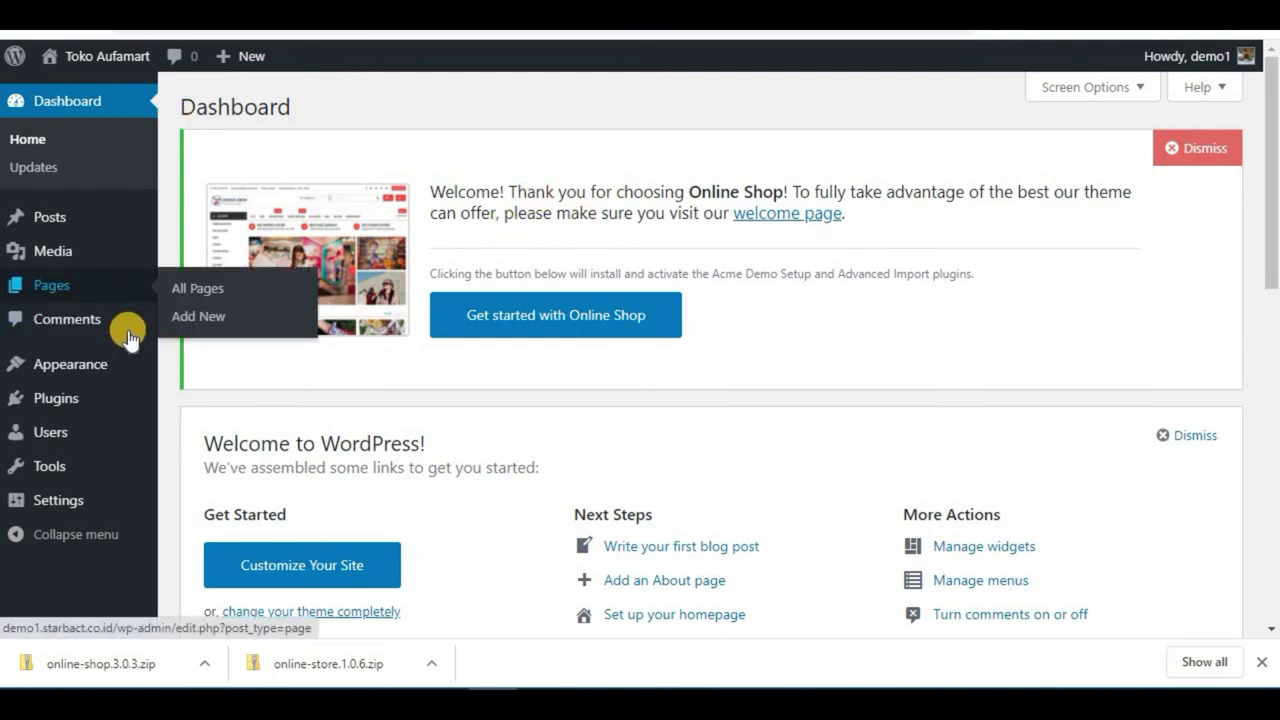
mouse_move(100, 380)
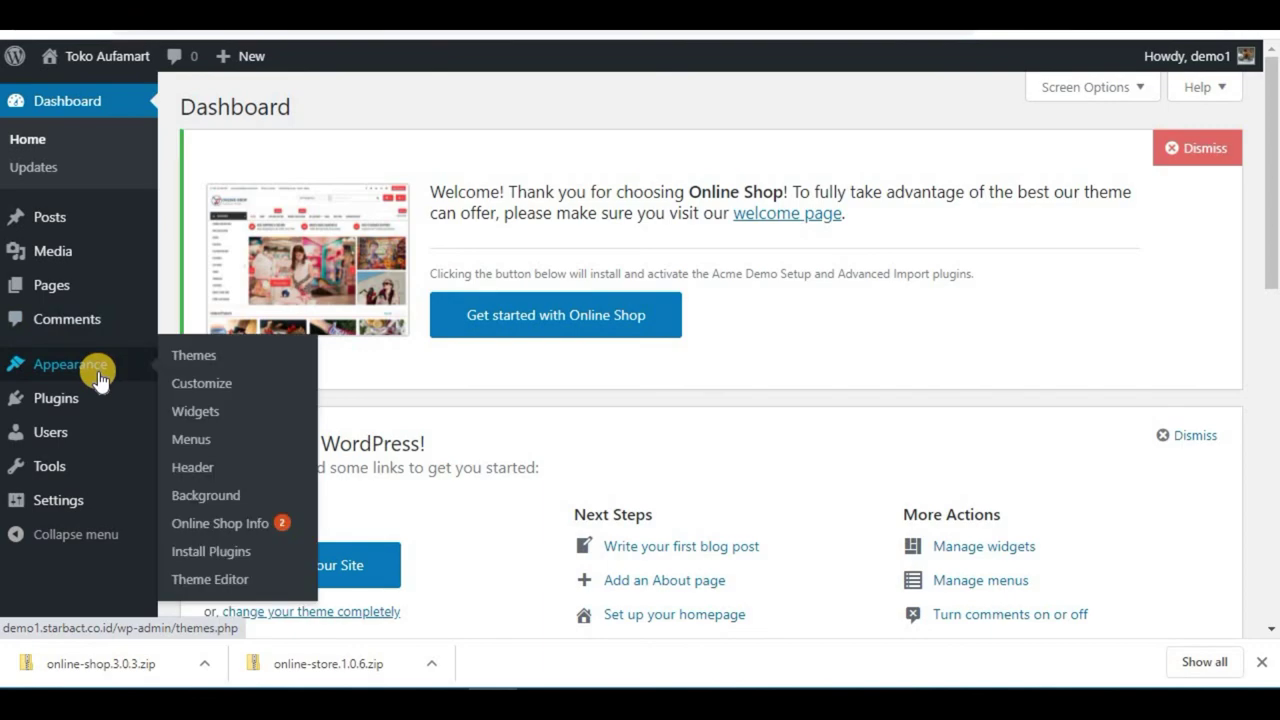